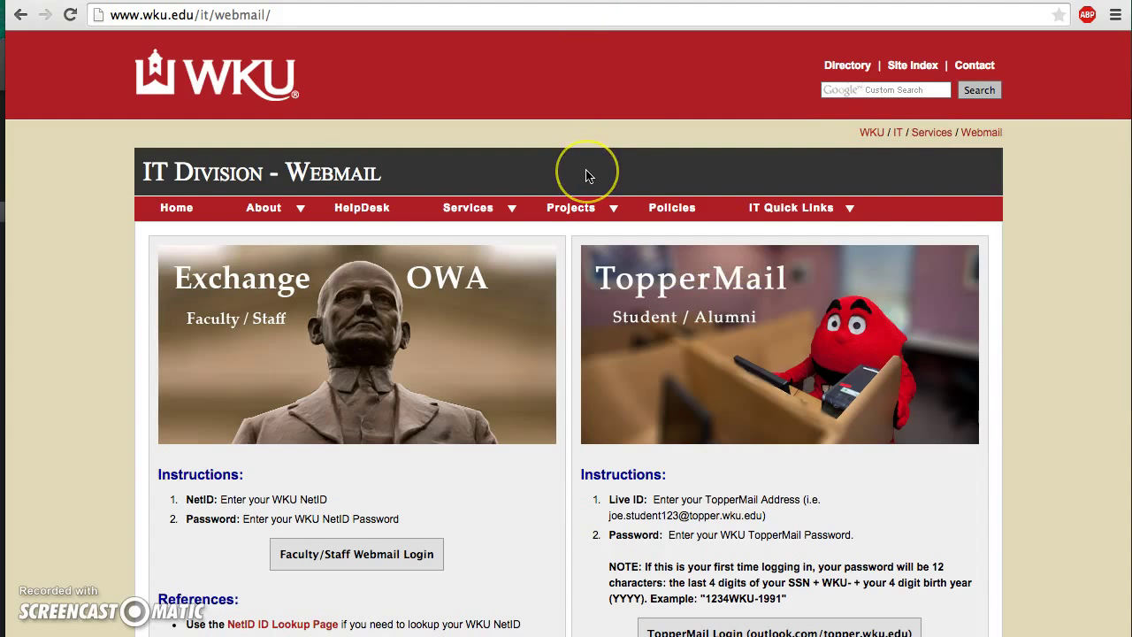
Step: Sign in to Office 365 via TopperMail Login with the student's TopperMail address and password
{"action": "scroll", "coordinate": [585, 175], "scroll_direction": "down", "scroll_amount": 2}
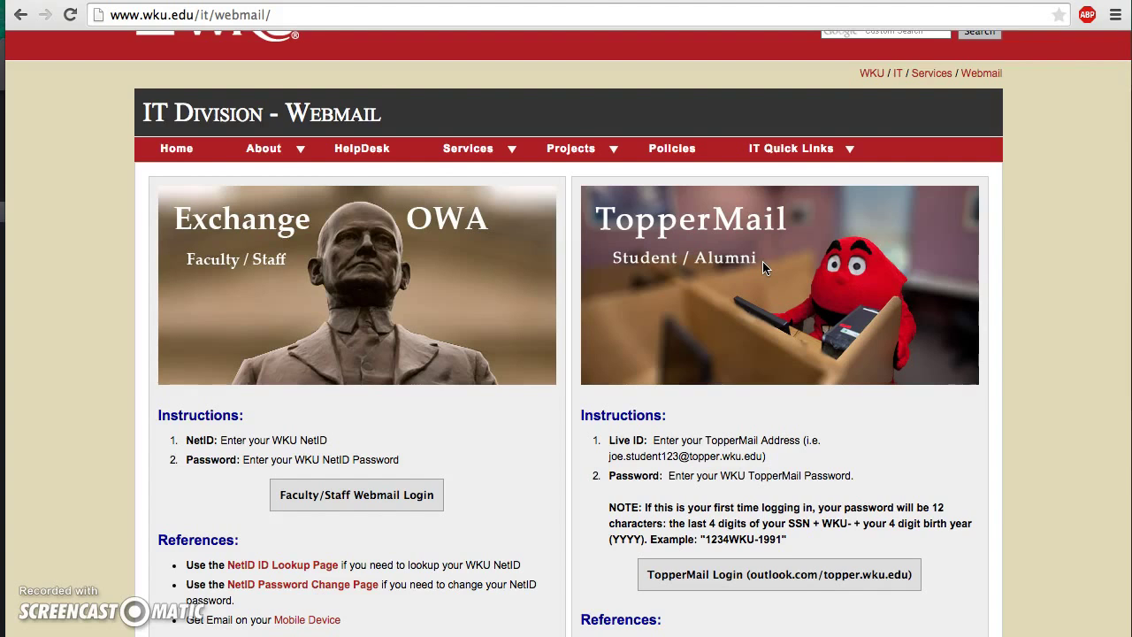
{"action": "scroll", "coordinate": [762, 262], "scroll_direction": "down", "scroll_amount": 3}
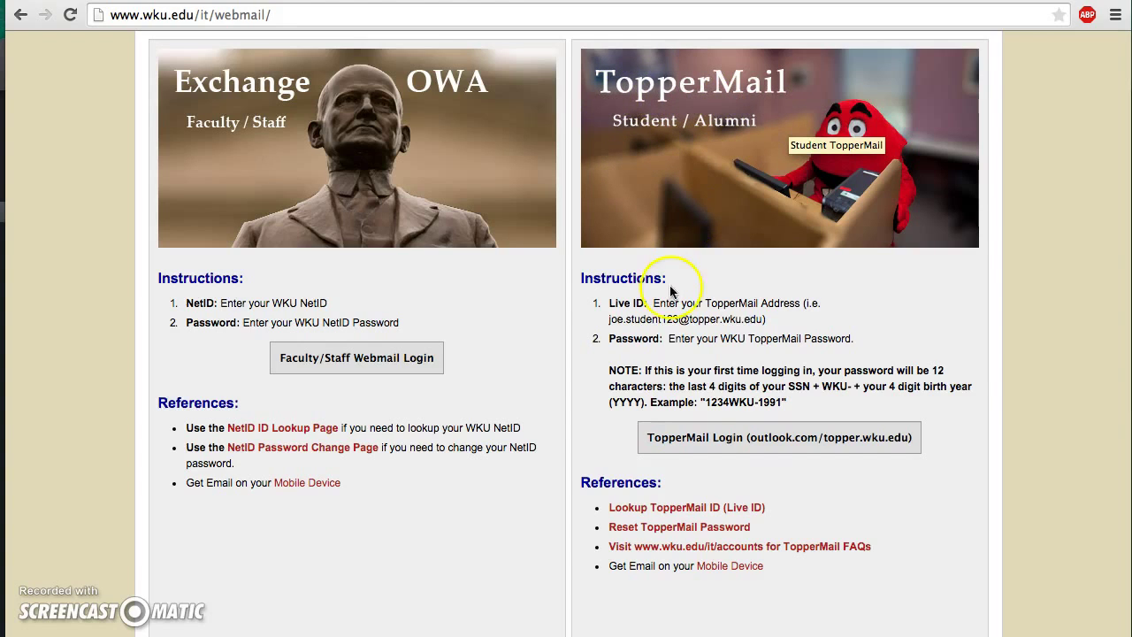
{"action": "left_click", "coordinate": [717, 439]}
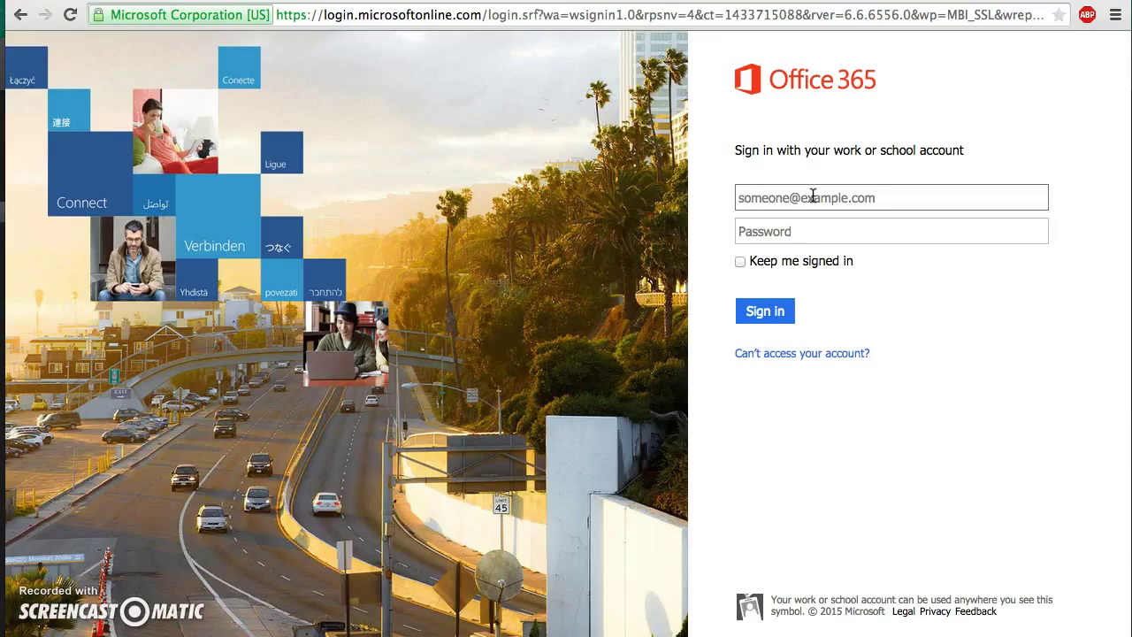
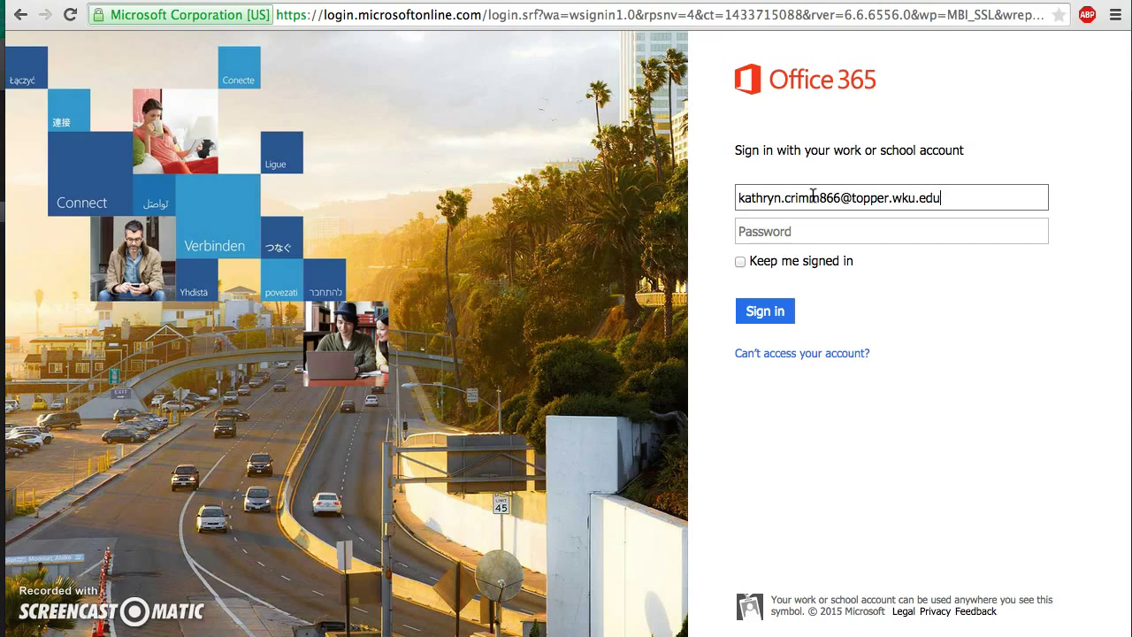
{"action": "left_click", "coordinate": [778, 230]}
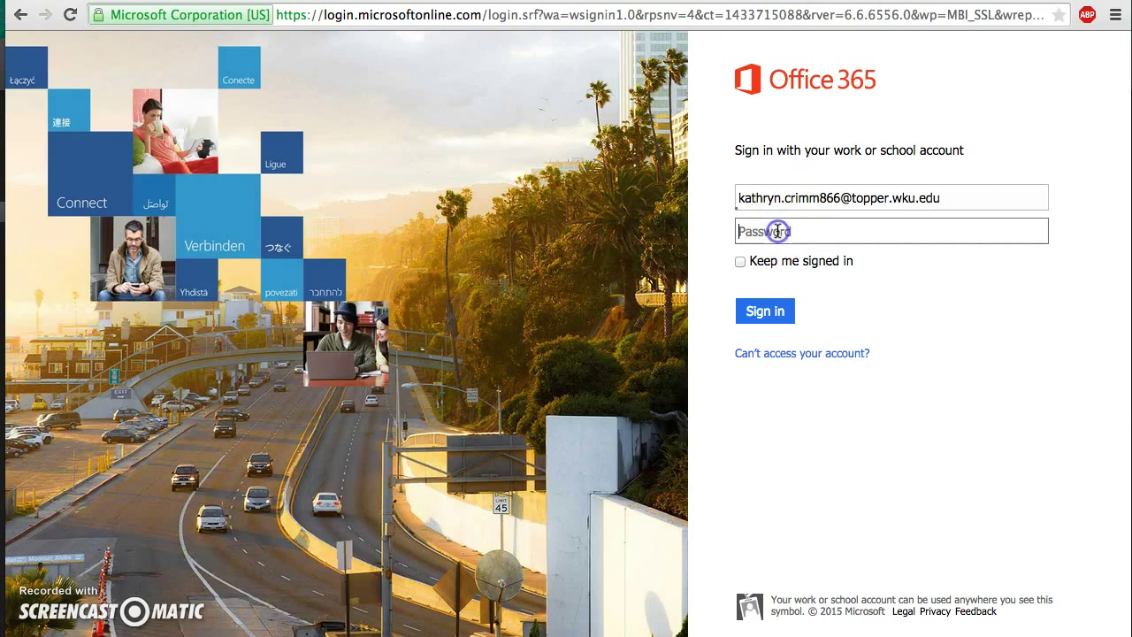
{"action": "type", "text": "•"}
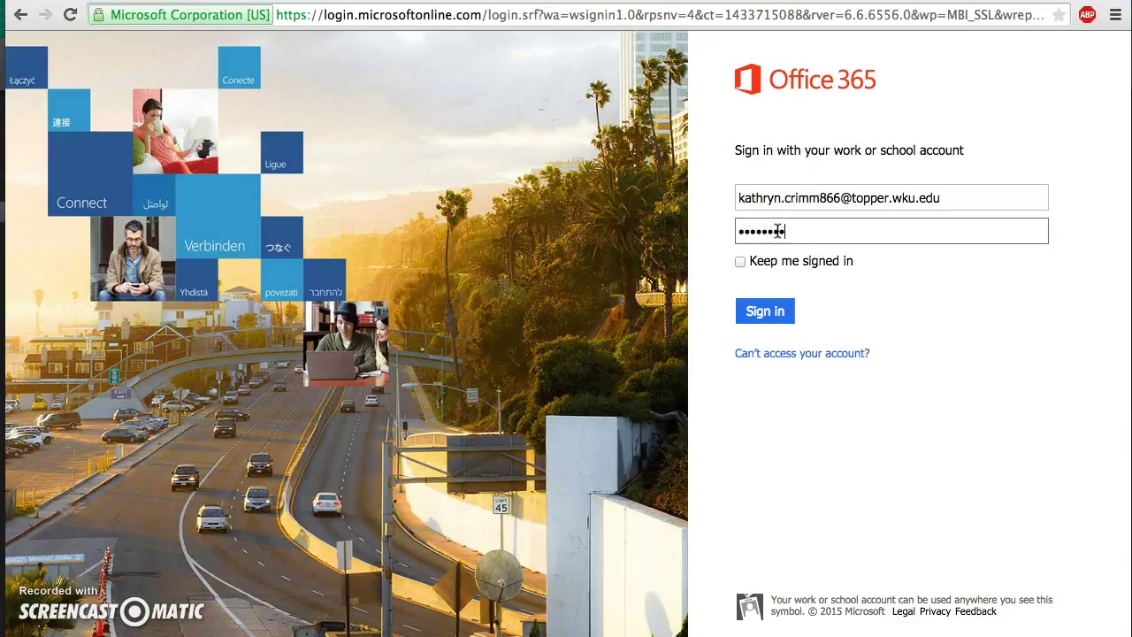
{"action": "type", "text": "•••••••"}
{"action": "key", "text": "Return"}
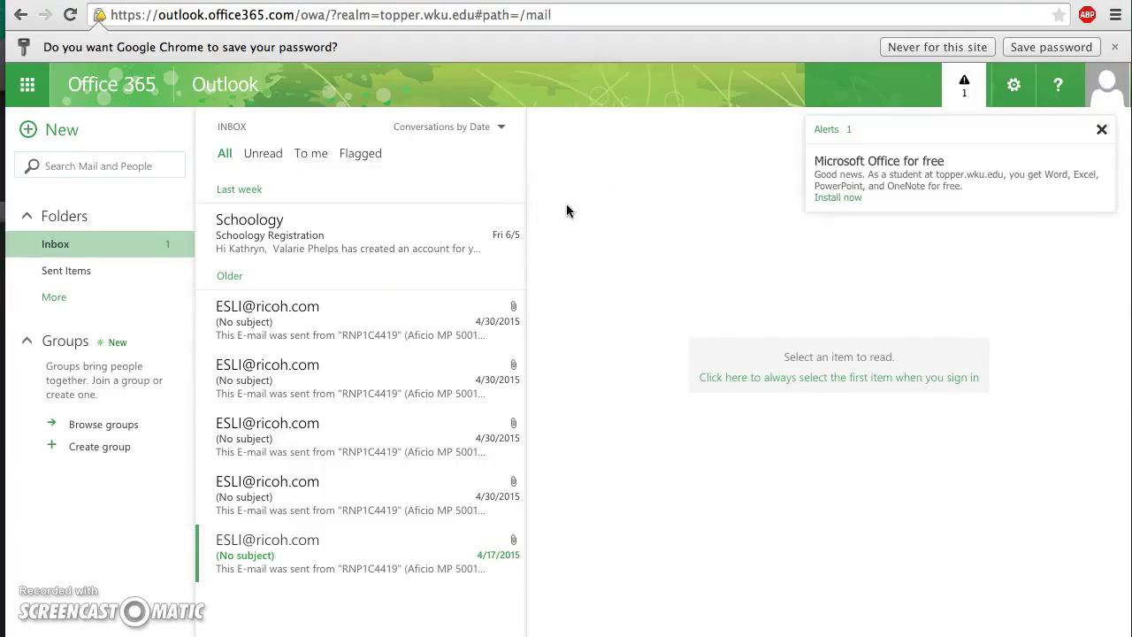
Step: Dismiss the Office alert, open the Schoology Registration email, and follow its Login Link
{"action": "left_click", "coordinate": [1102, 131]}
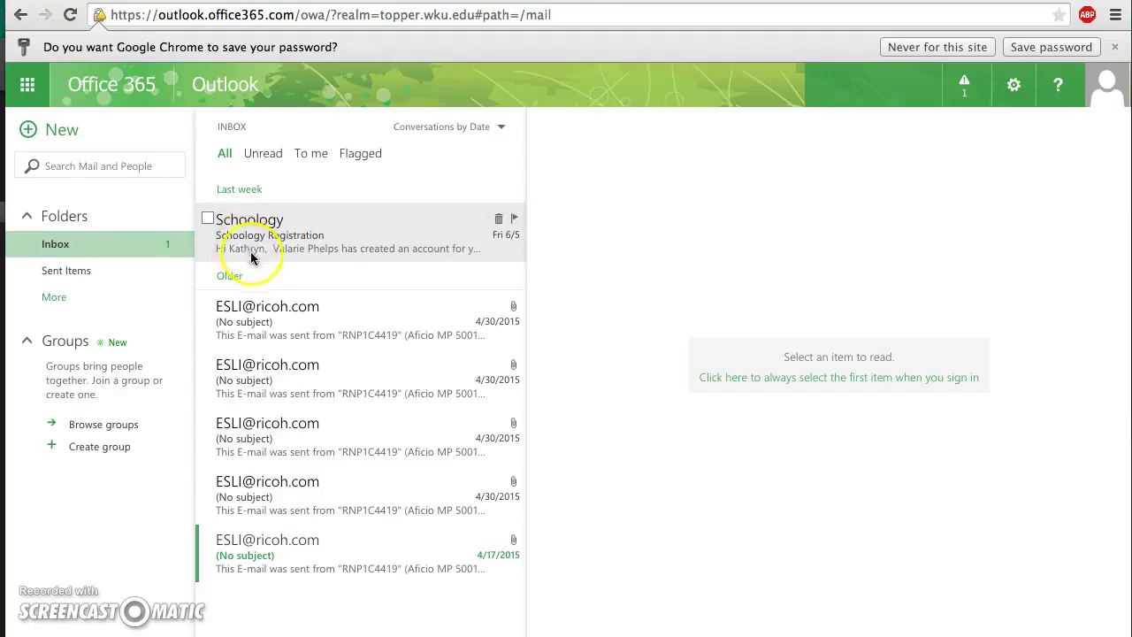
{"action": "left_click", "coordinate": [296, 237]}
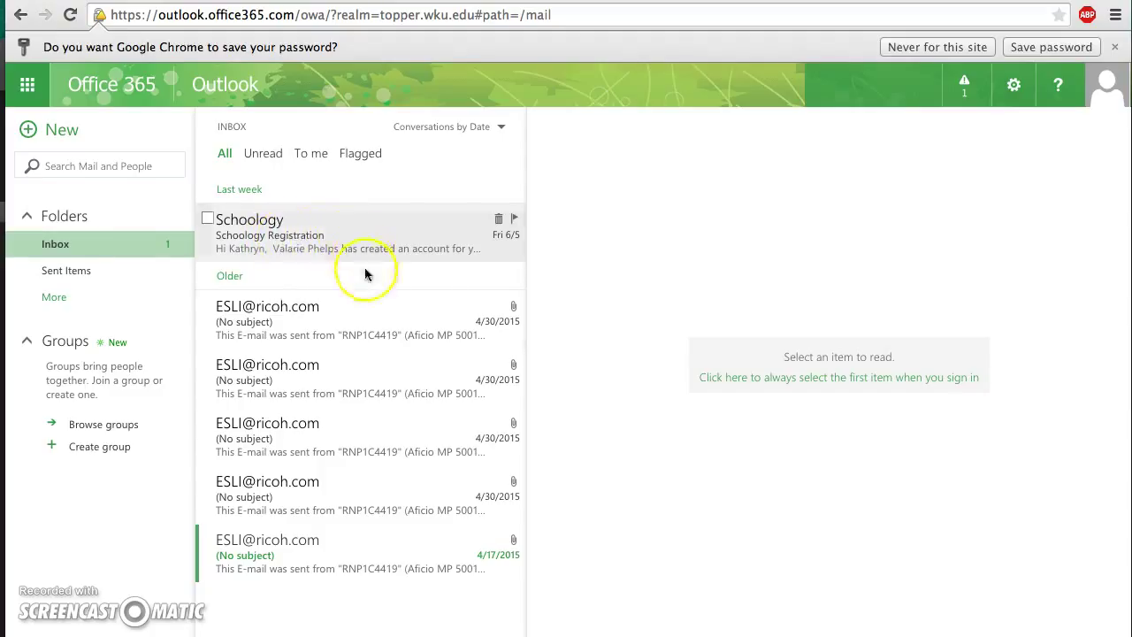
{"action": "left_click", "coordinate": [307, 232]}
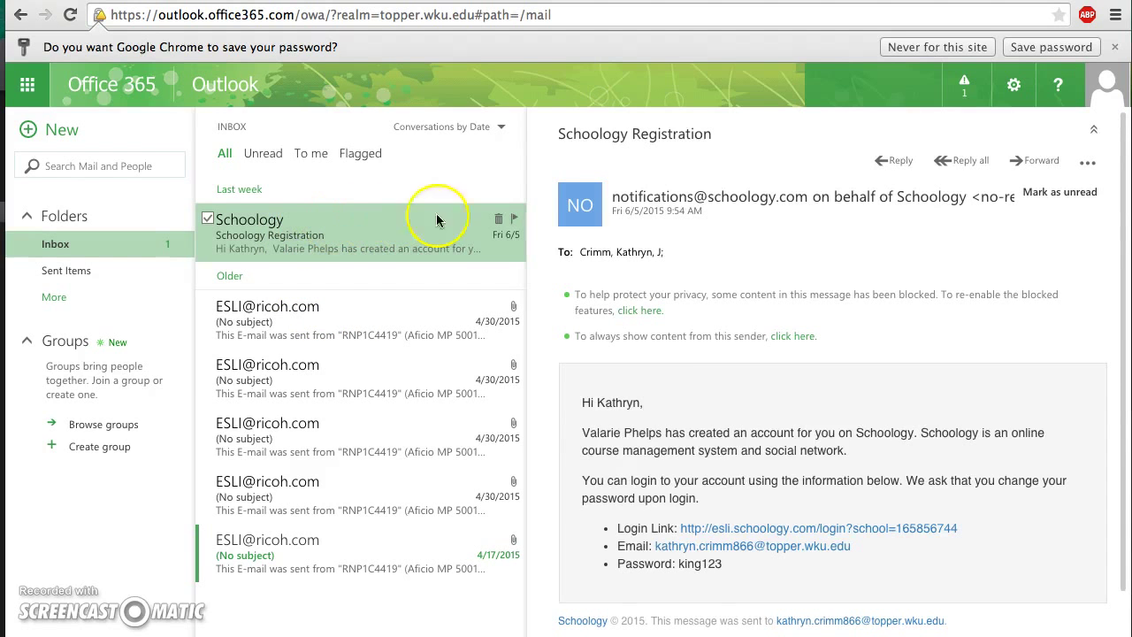
{"action": "scroll", "coordinate": [887, 430], "scroll_direction": "down", "scroll_amount": 3}
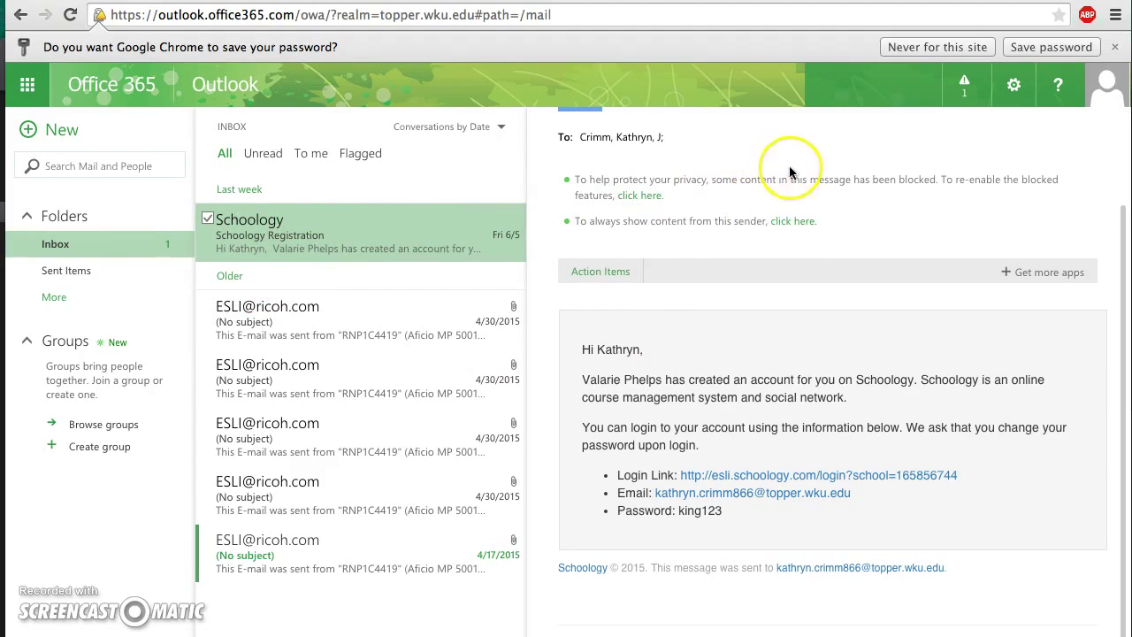
{"action": "scroll", "coordinate": [777, 368], "scroll_direction": "down", "scroll_amount": 1}
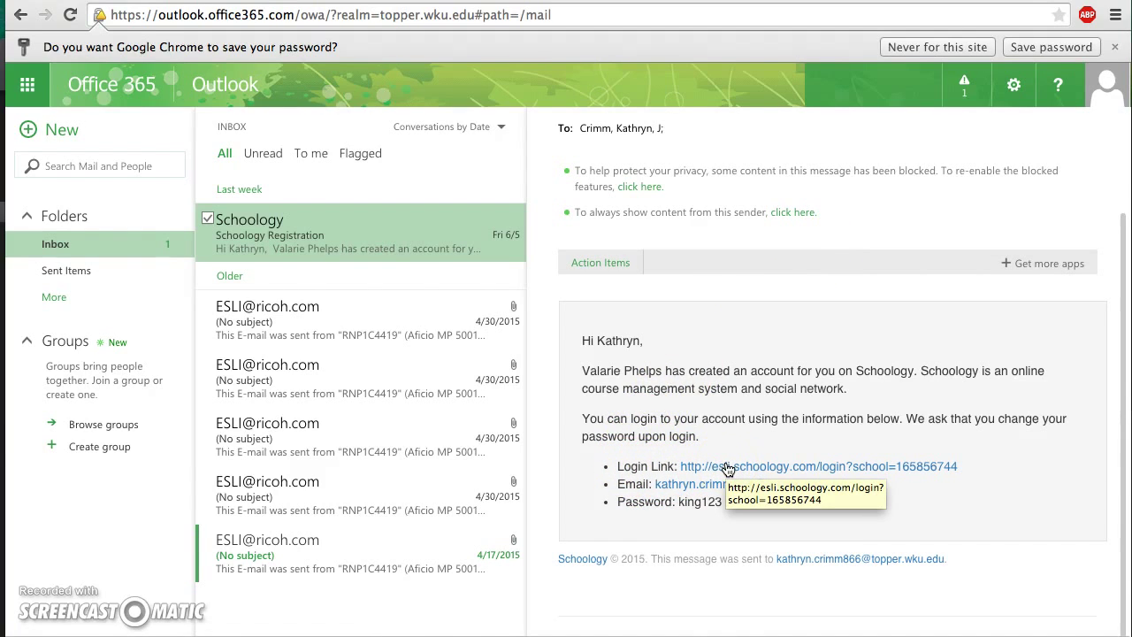
{"action": "left_click", "coordinate": [727, 467]}
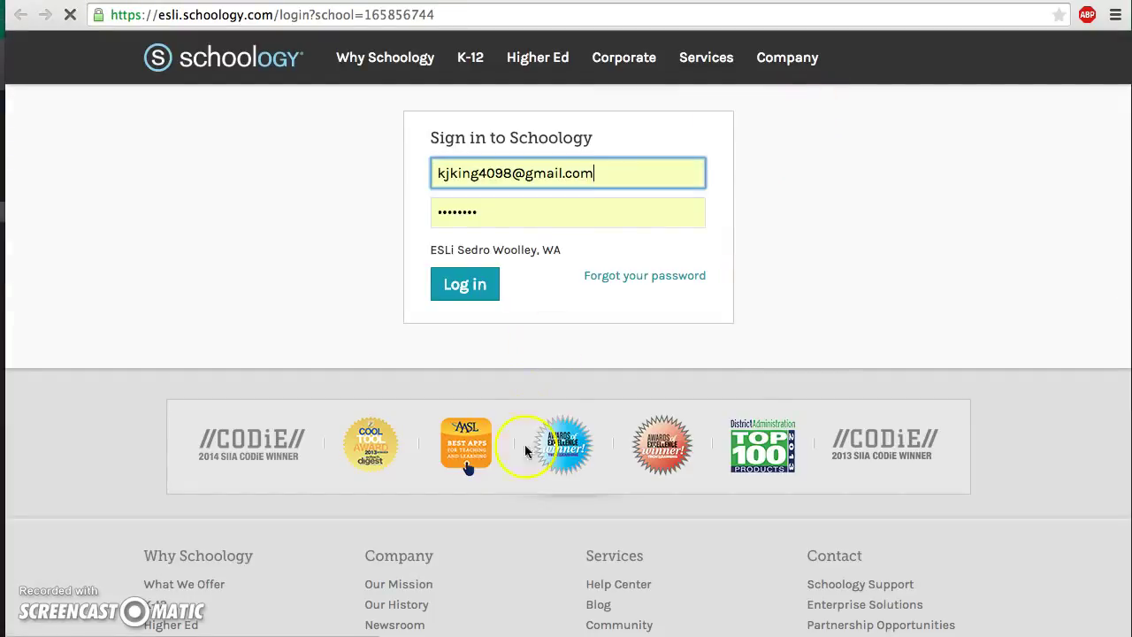
Step: Clear the autofilled address from the Schoology email field
{"action": "key", "text": "BackSpace"}
{"action": "key", "text": "BackSpace"}
{"action": "key", "text": "BackSpace"}
{"action": "key", "text": "BackSpace"}
{"action": "key", "text": "BackSpace"}
{"action": "key", "text": "BackSpace"}
{"action": "key", "text": "BackSpace"}
{"action": "key", "text": "BackSpace"}
{"action": "key", "text": "BackSpace"}
{"action": "key", "text": "BackSpace"}
{"action": "key", "text": "BackSpace"}
{"action": "key", "text": "BackSpace"}
{"action": "key", "text": "BackSpace"}
{"action": "key", "text": "BackSpace"}
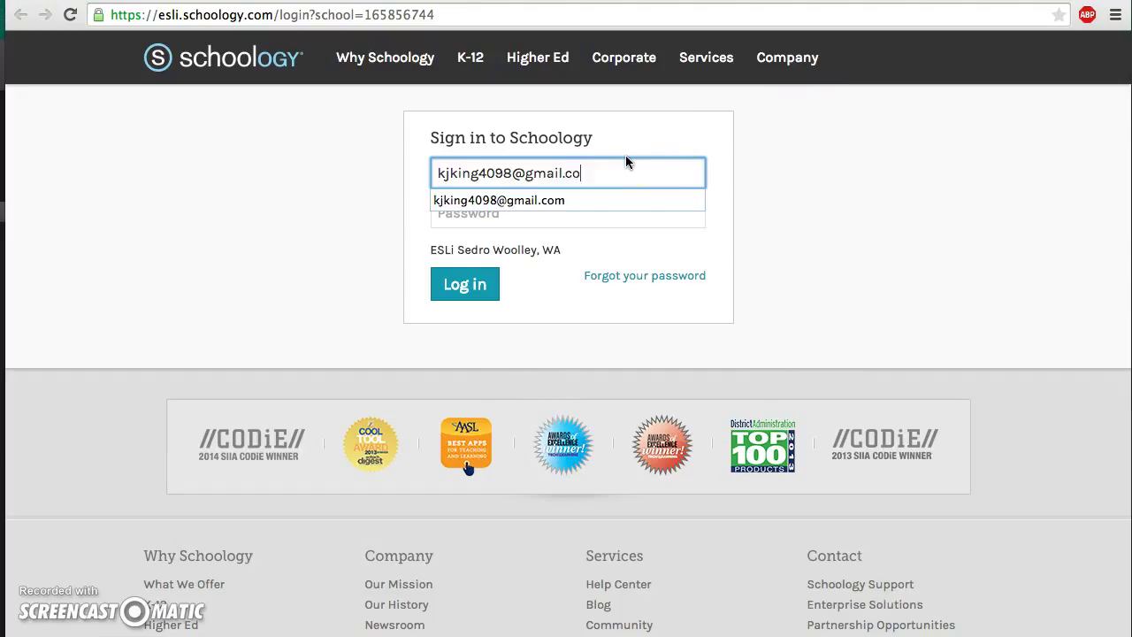
{"action": "key", "text": "BackSpace"}
{"action": "key", "text": "BackSpace"}
{"action": "key", "text": "BackSpace"}
{"action": "key", "text": "BackSpace"}
{"action": "key", "text": "BackSpace"}
{"action": "key", "text": "BackSpace"}
{"action": "left_click", "coordinate": [497, 209]}
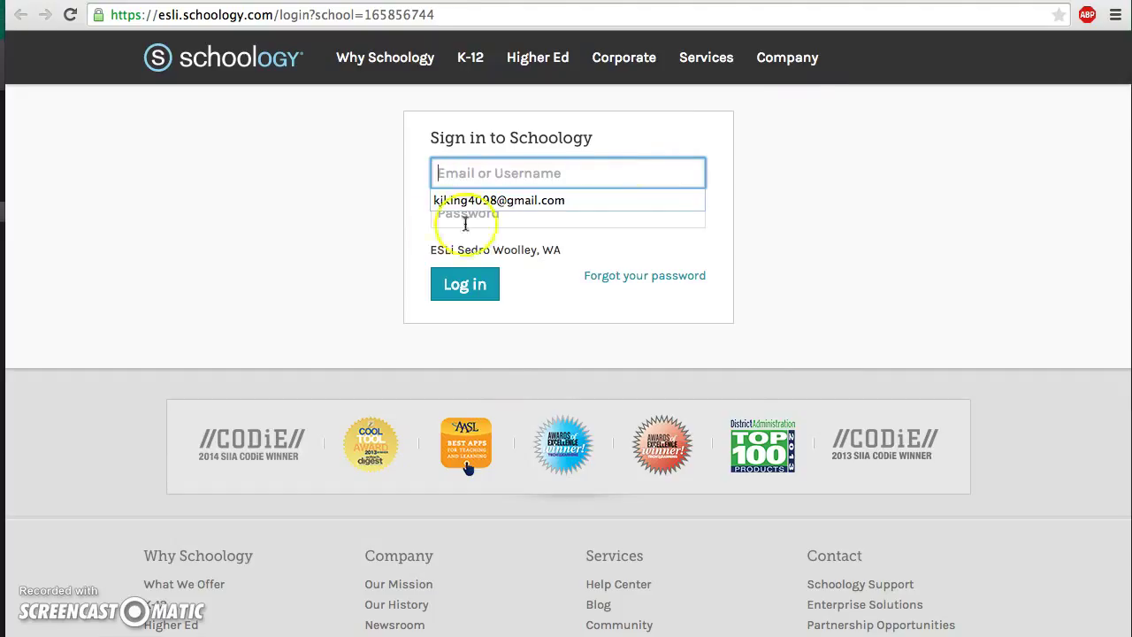
{"action": "key", "text": "BackSpace"}
{"action": "left_click", "coordinate": [499, 220]}
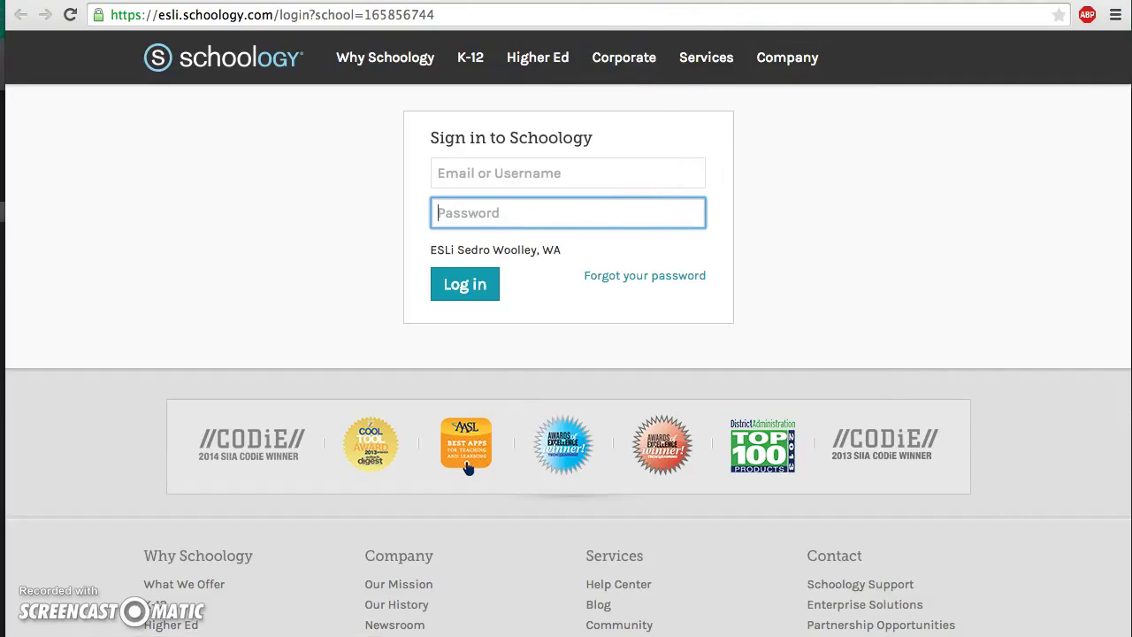
Step: Copy the login e-mail address from the Schoology Registration message in Outlook
{"action": "key", "text": "ctrl+Tab"}
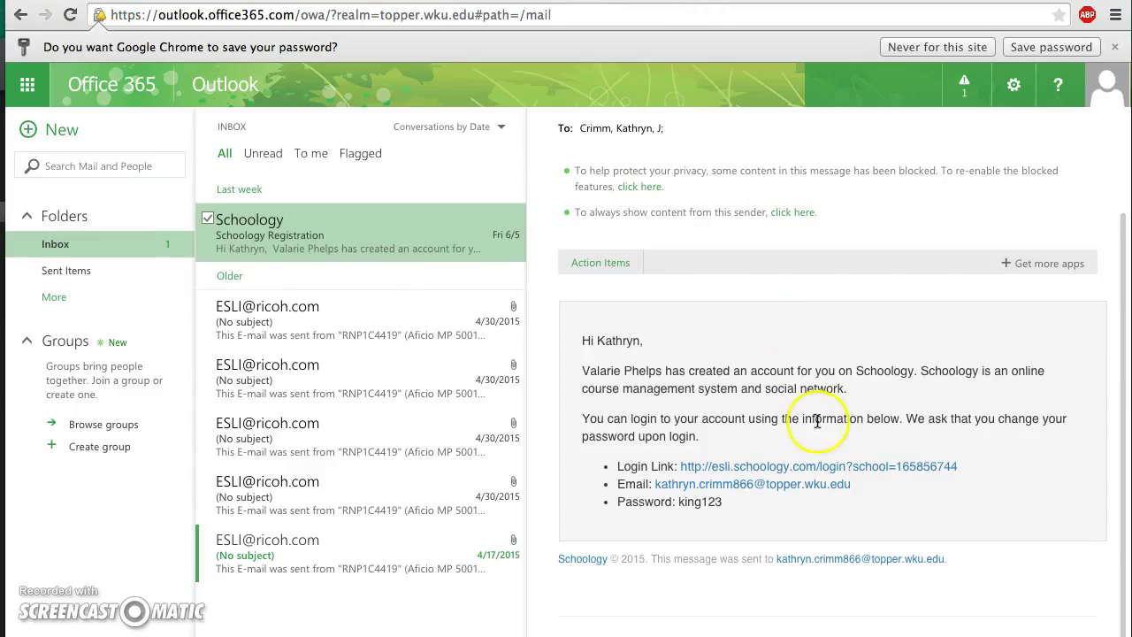
{"action": "left_click_drag", "start_coordinate": [871, 486], "coordinate": [656, 489]}
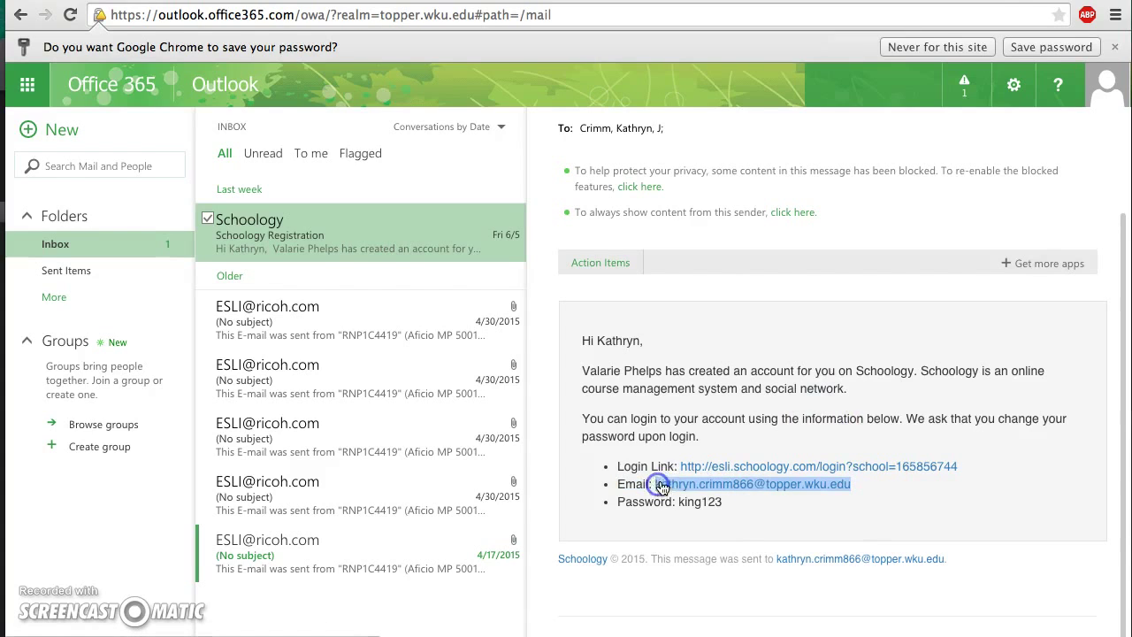
{"action": "left_click", "coordinate": [688, 492]}
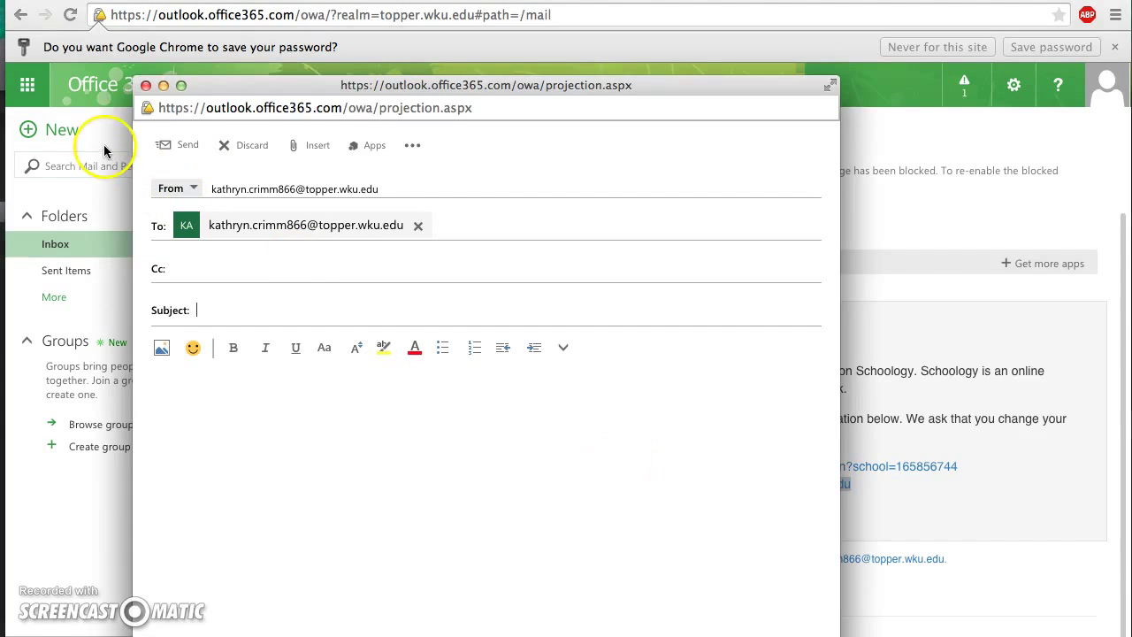
{"action": "left_click", "coordinate": [146, 85]}
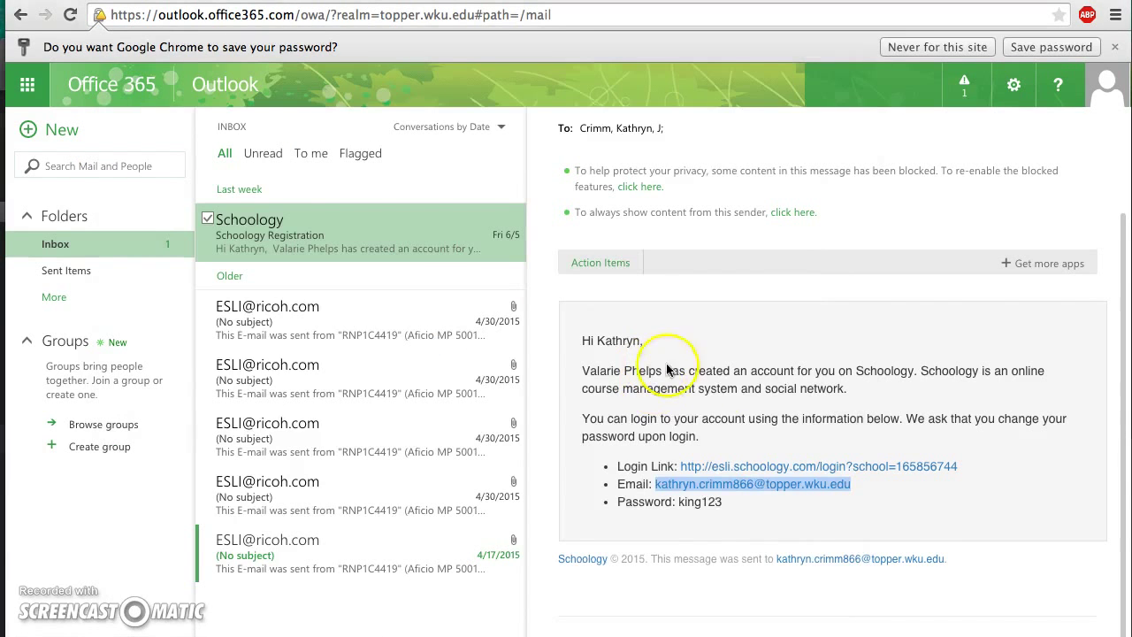
{"action": "left_click", "coordinate": [804, 491]}
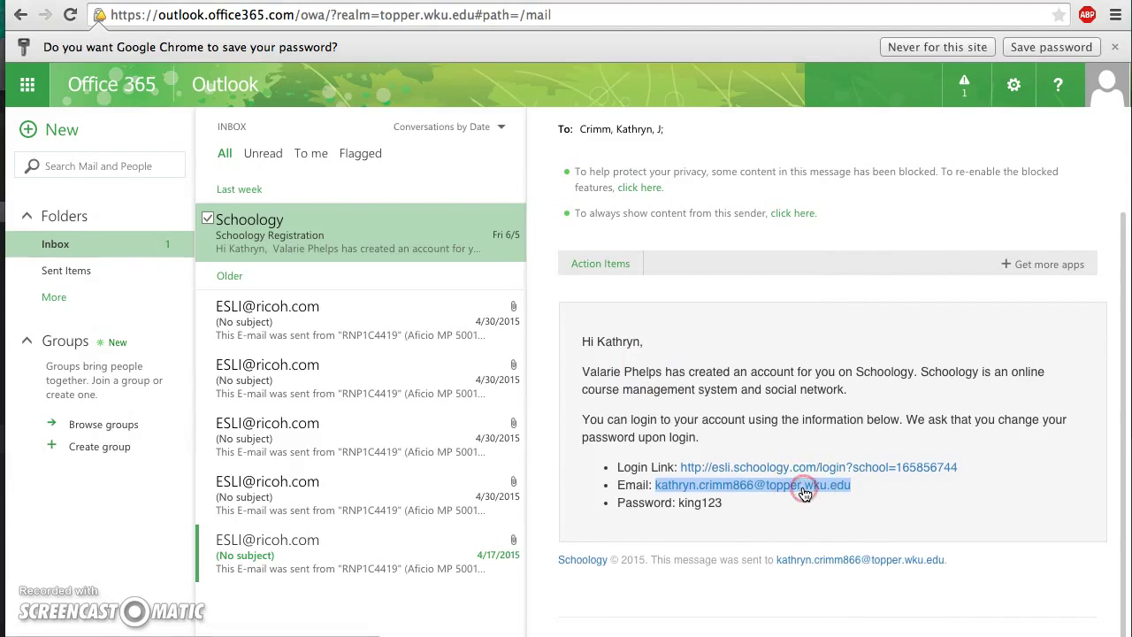
{"action": "right_click", "coordinate": [804, 491]}
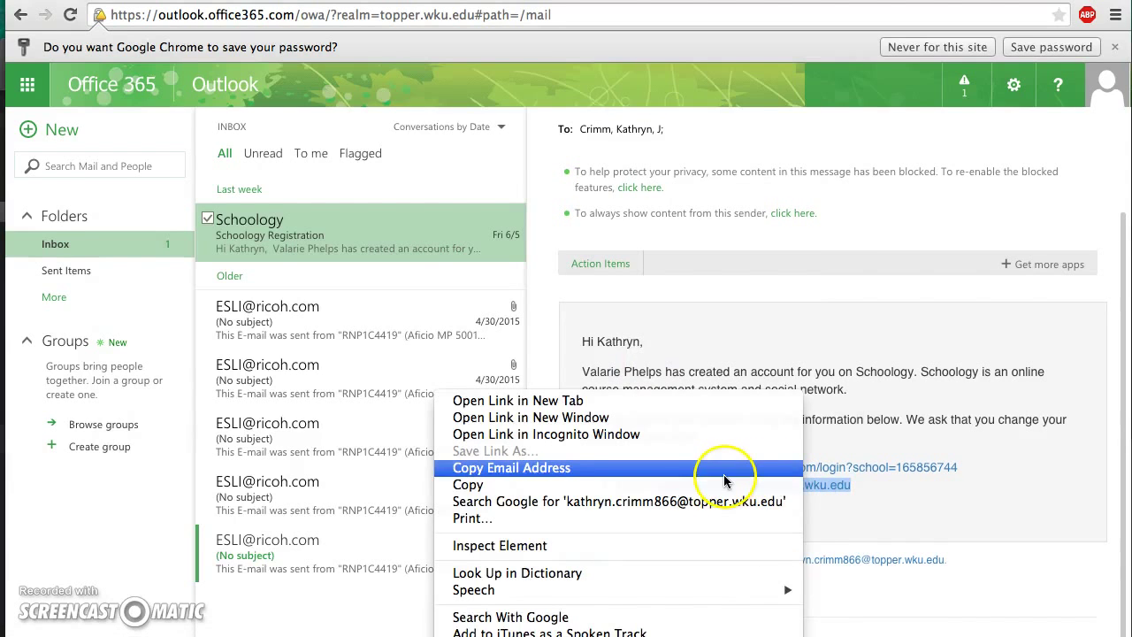
{"action": "left_click", "coordinate": [760, 484]}
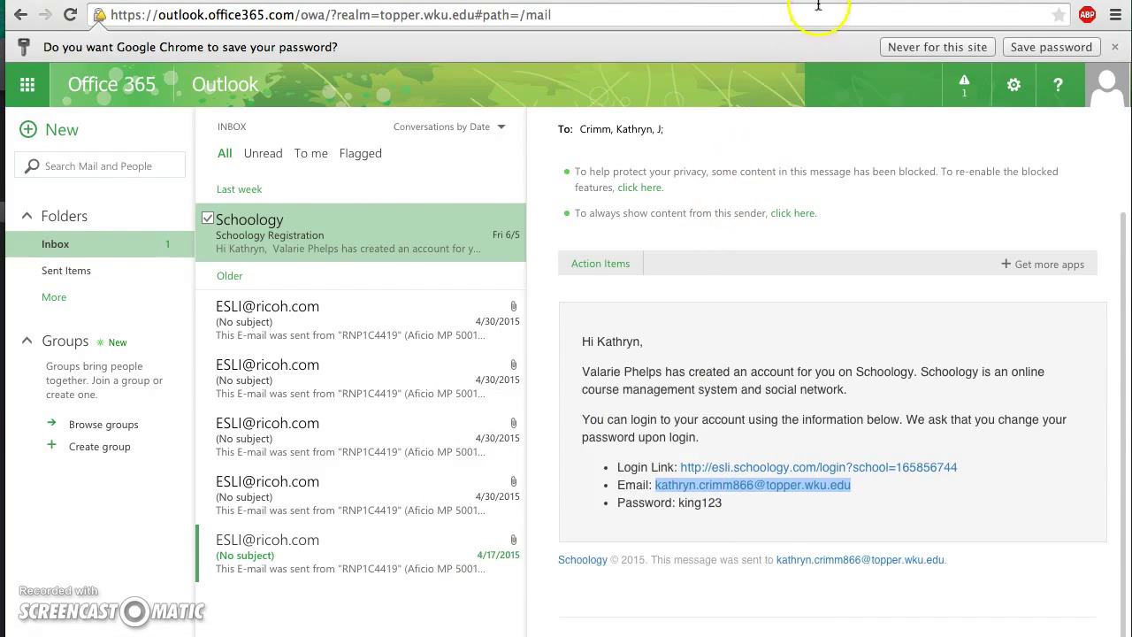
Step: Paste the TopperMail address into the Schoology email field, then return to the Outlook message
{"action": "key", "text": "ctrl+Tab"}
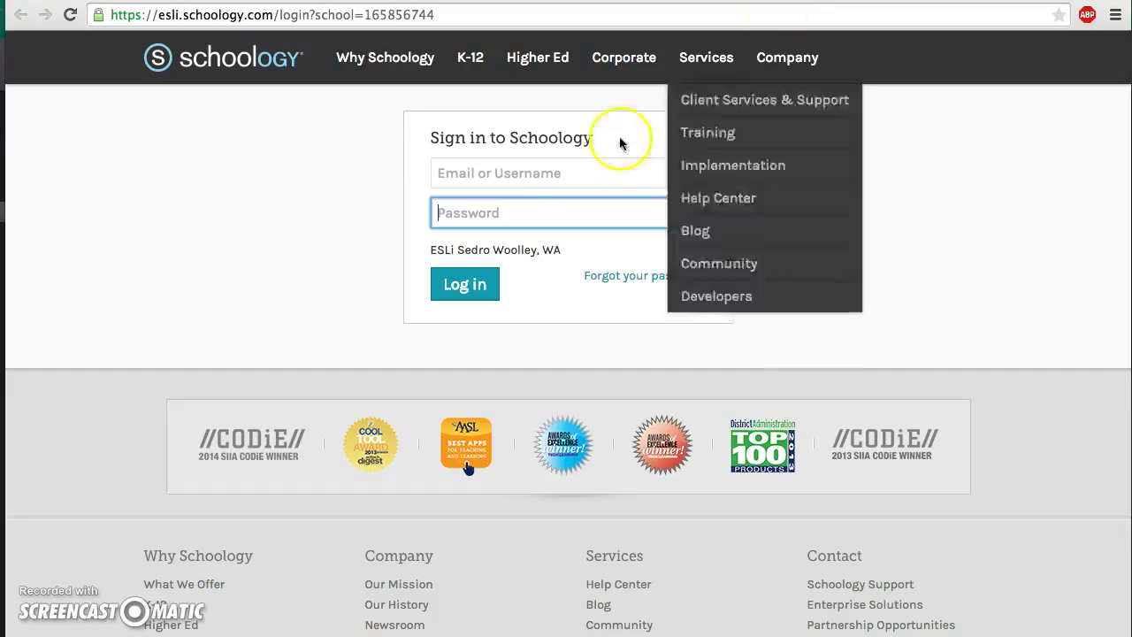
{"action": "left_click", "coordinate": [583, 177]}
{"action": "right_click", "coordinate": [583, 175]}
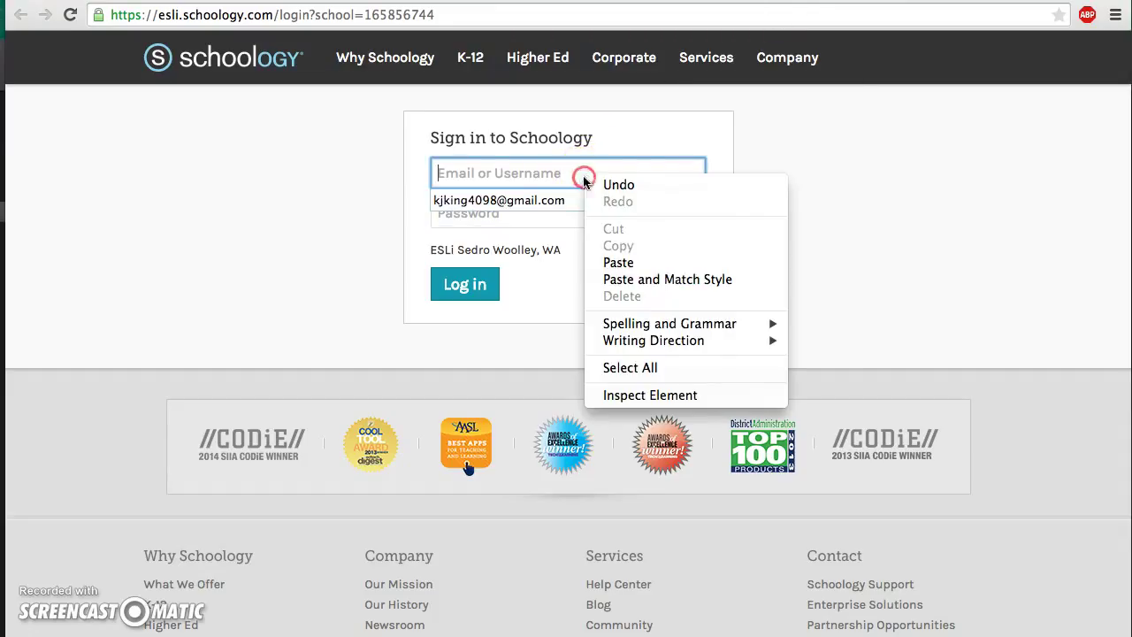
{"action": "left_click", "coordinate": [599, 263]}
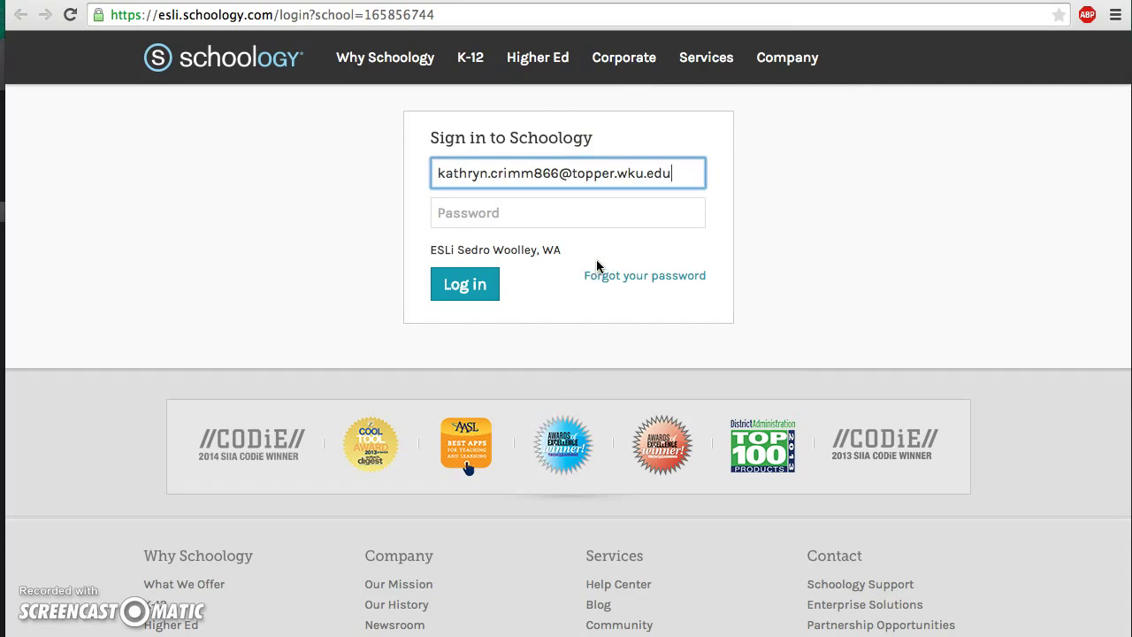
{"action": "left_click", "coordinate": [594, 168]}
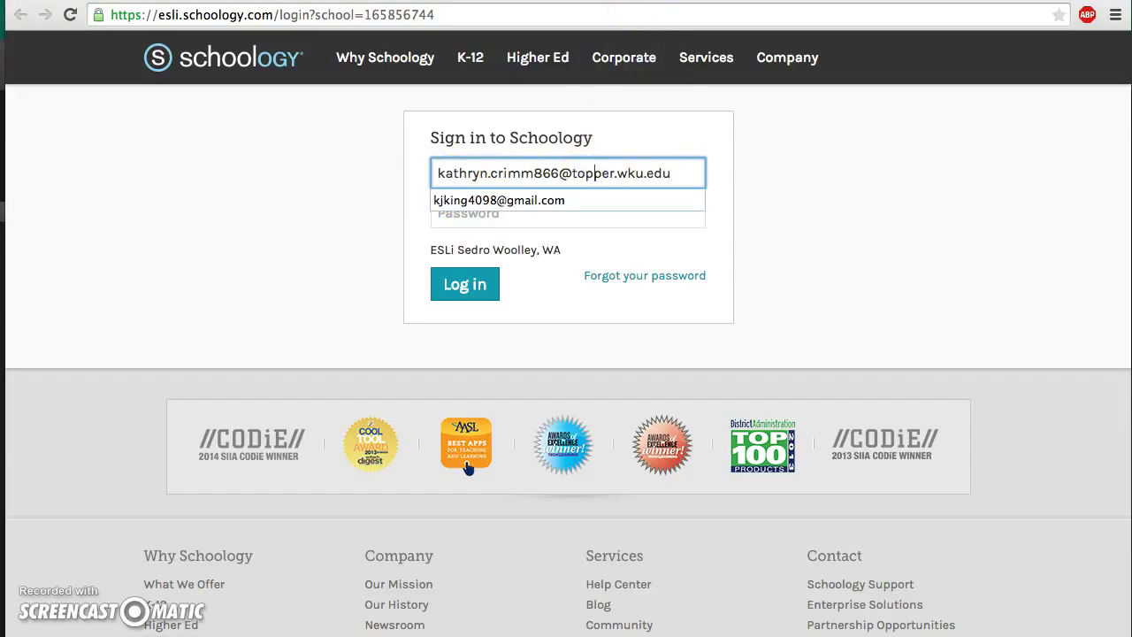
{"action": "left_click", "coordinate": [576, 215]}
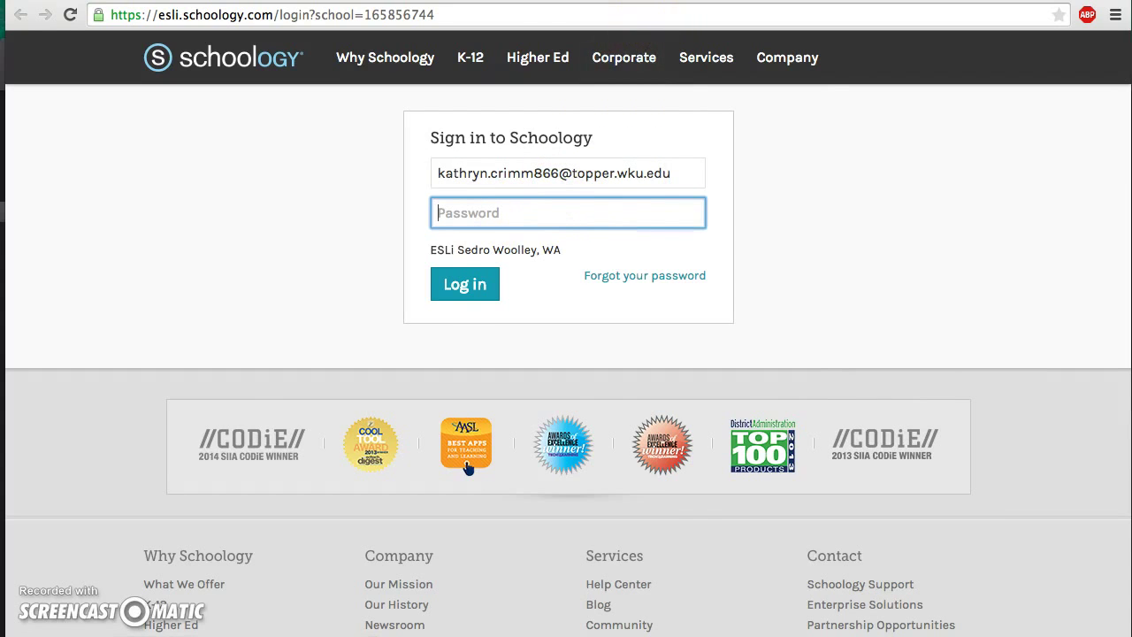
{"action": "left_click", "coordinate": [651, 0]}
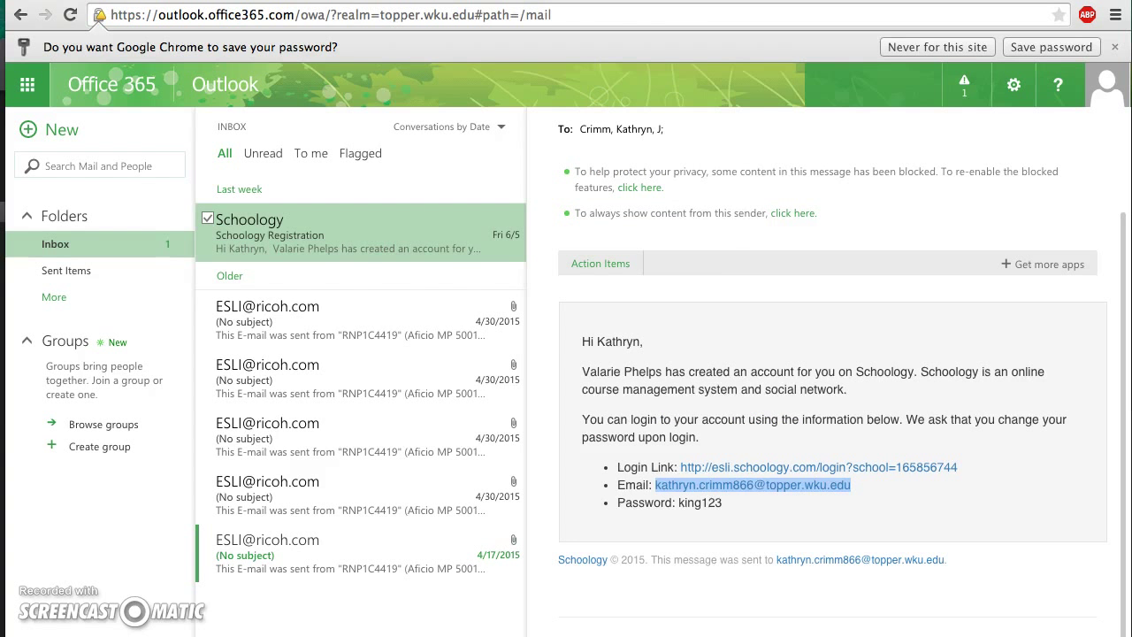
Step: Select and copy the password shown in the registration email
{"action": "left_click", "coordinate": [723, 506]}
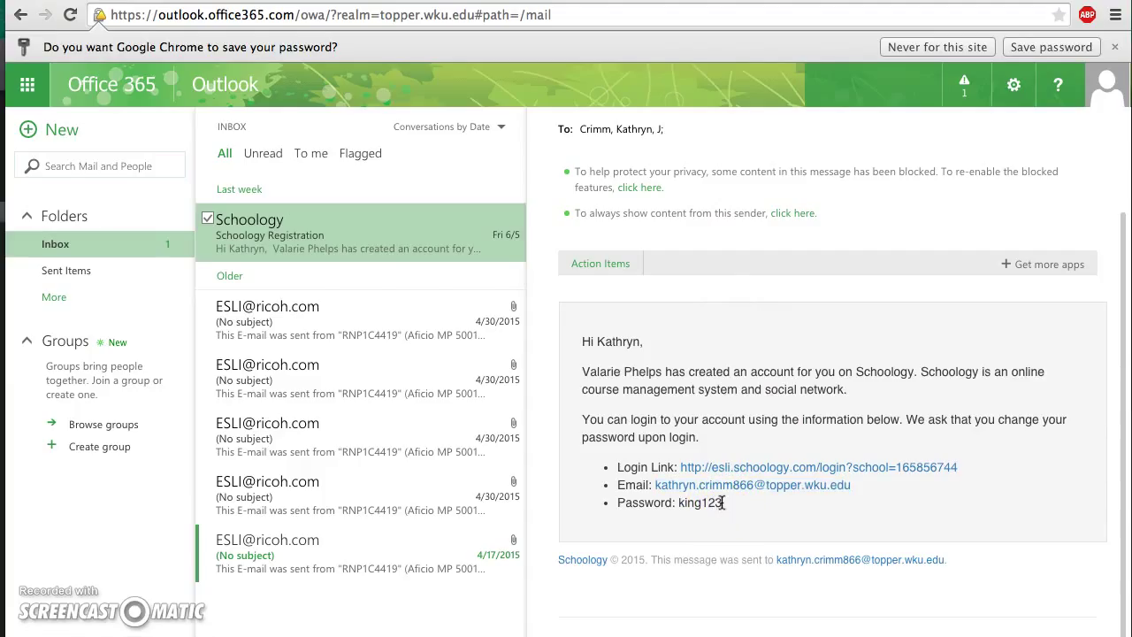
{"action": "left_click_drag", "start_coordinate": [724, 502], "coordinate": [679, 504]}
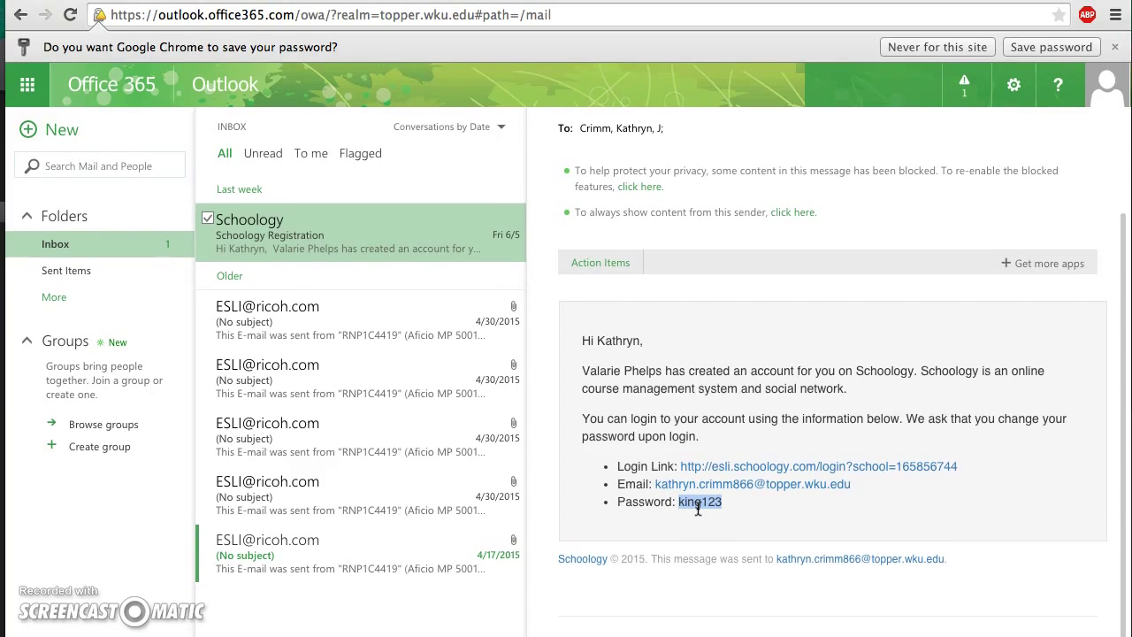
{"action": "right_click", "coordinate": [698, 504]}
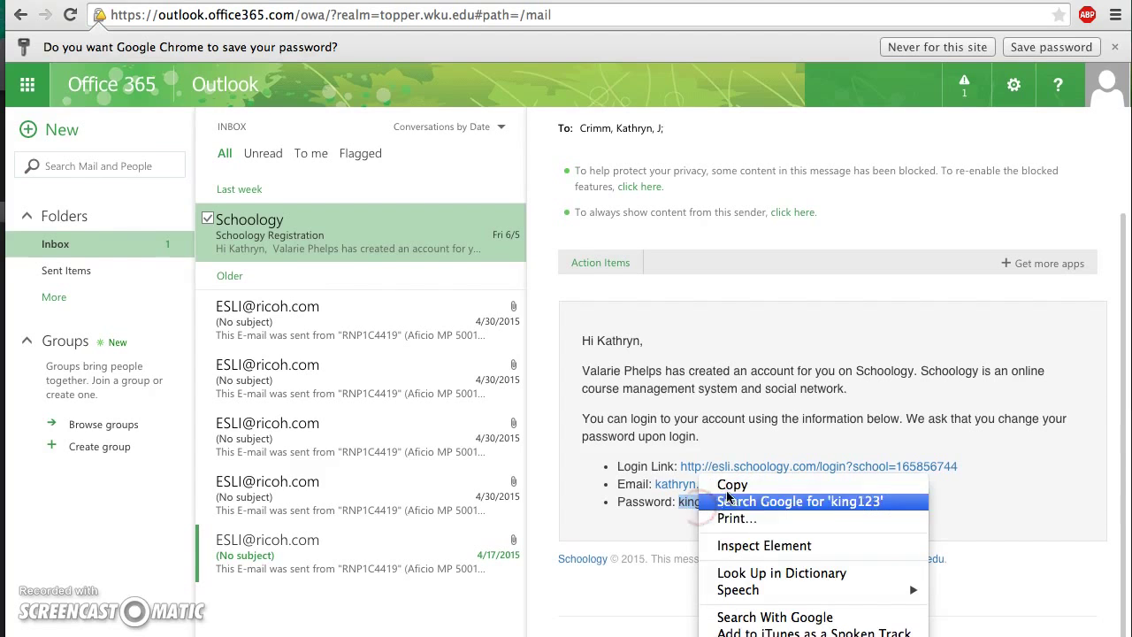
{"action": "left_click", "coordinate": [730, 485]}
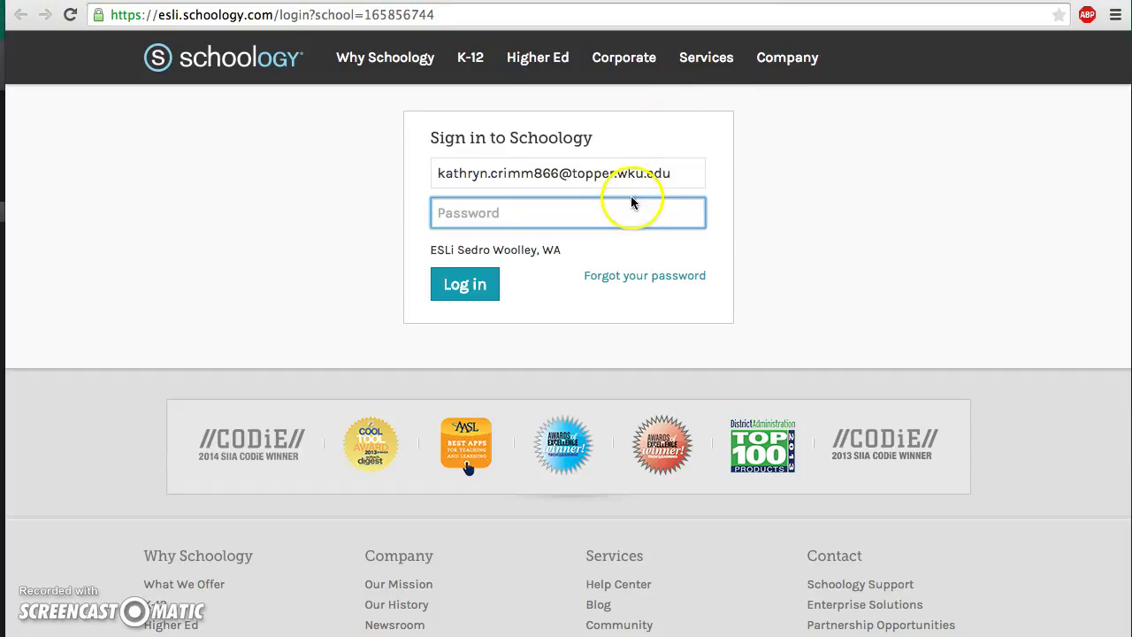
Step: Paste the password into the Schoology Password field and log in
{"action": "left_click", "coordinate": [632, 203]}
{"action": "right_click", "coordinate": [632, 203]}
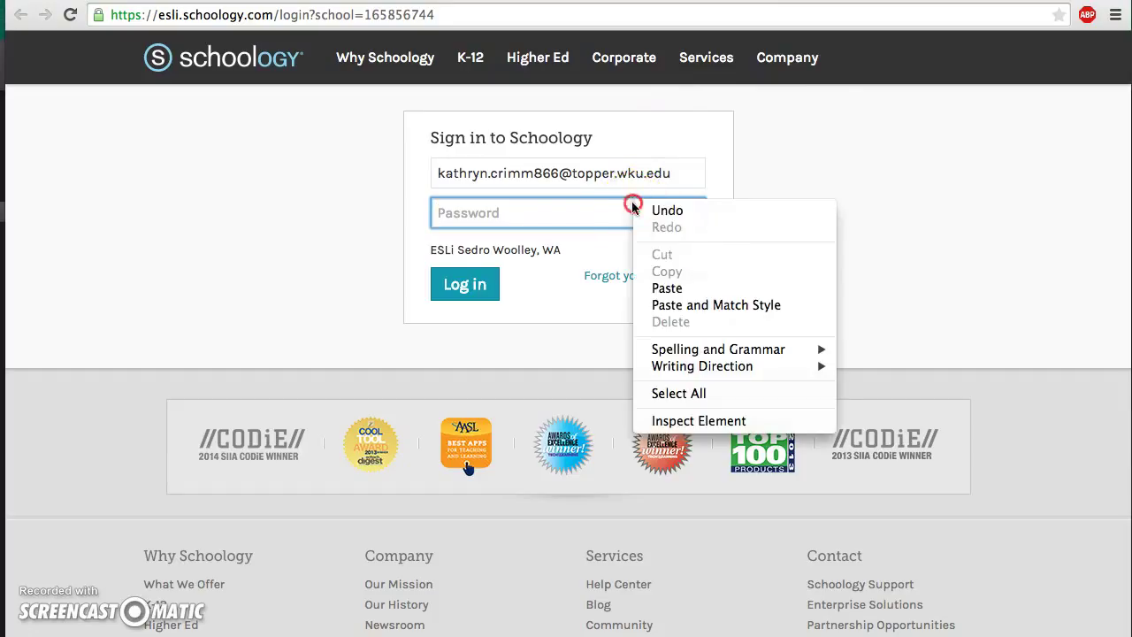
{"action": "left_click", "coordinate": [668, 289]}
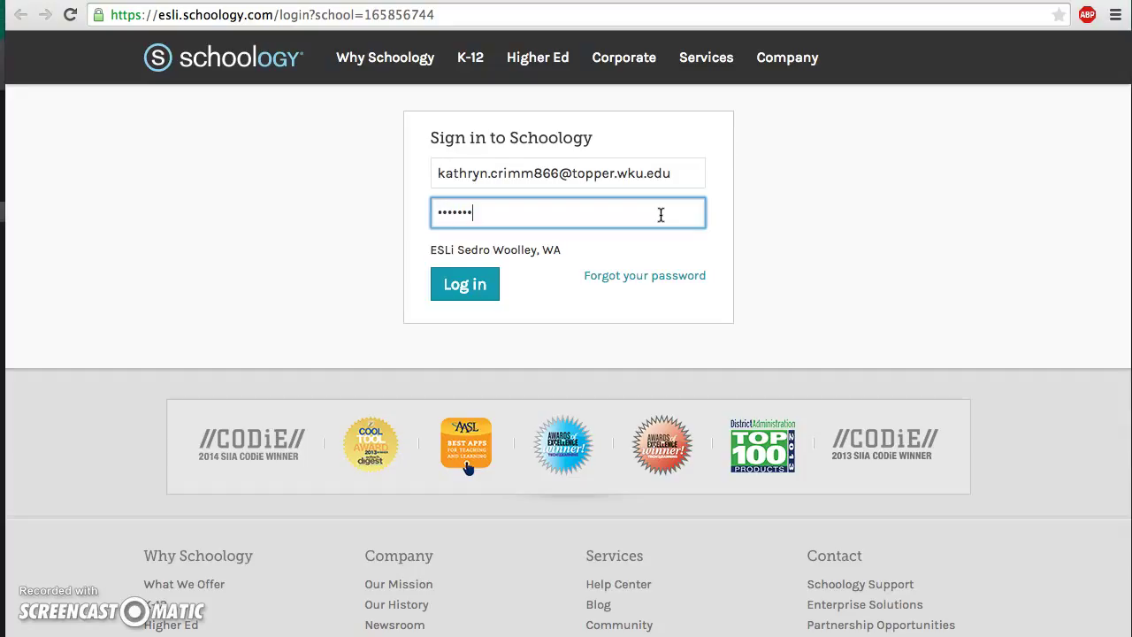
{"action": "left_click", "coordinate": [466, 283]}
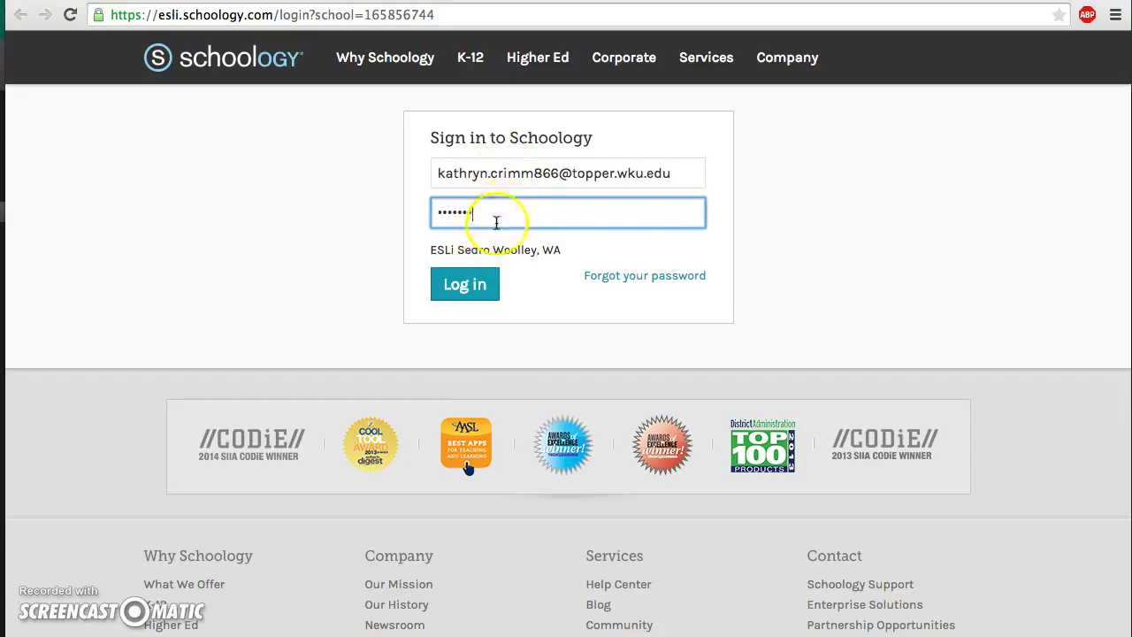
{"action": "left_click", "coordinate": [485, 287]}
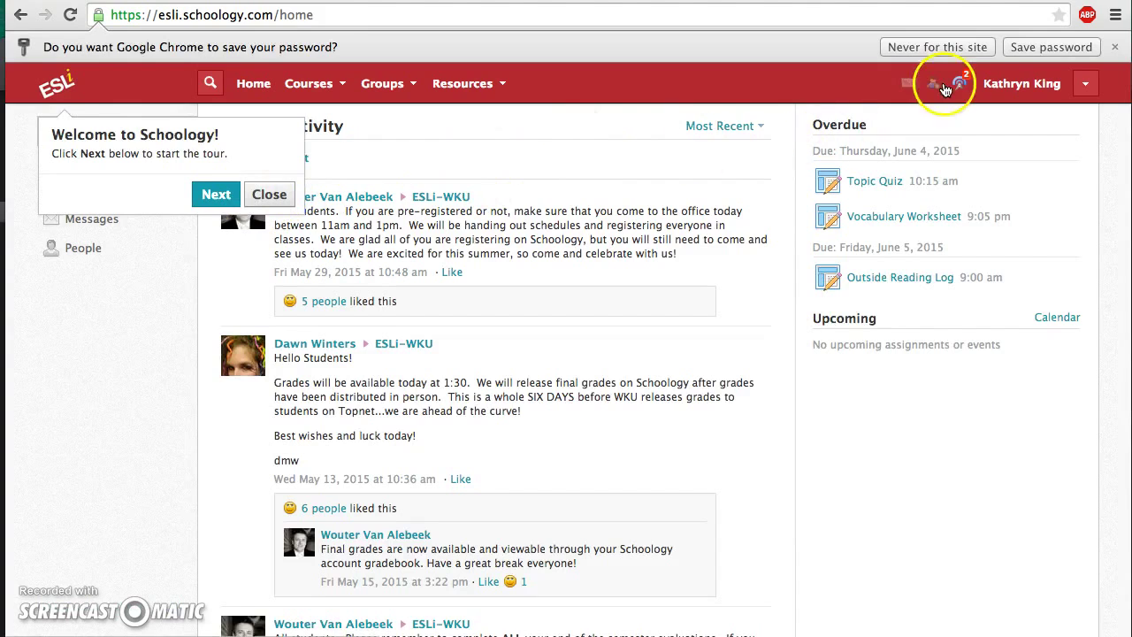
Step: Dismiss the save-password bar and advance the welcome tour through groups, resources, notifications and profile
{"action": "left_click", "coordinate": [1114, 47]}
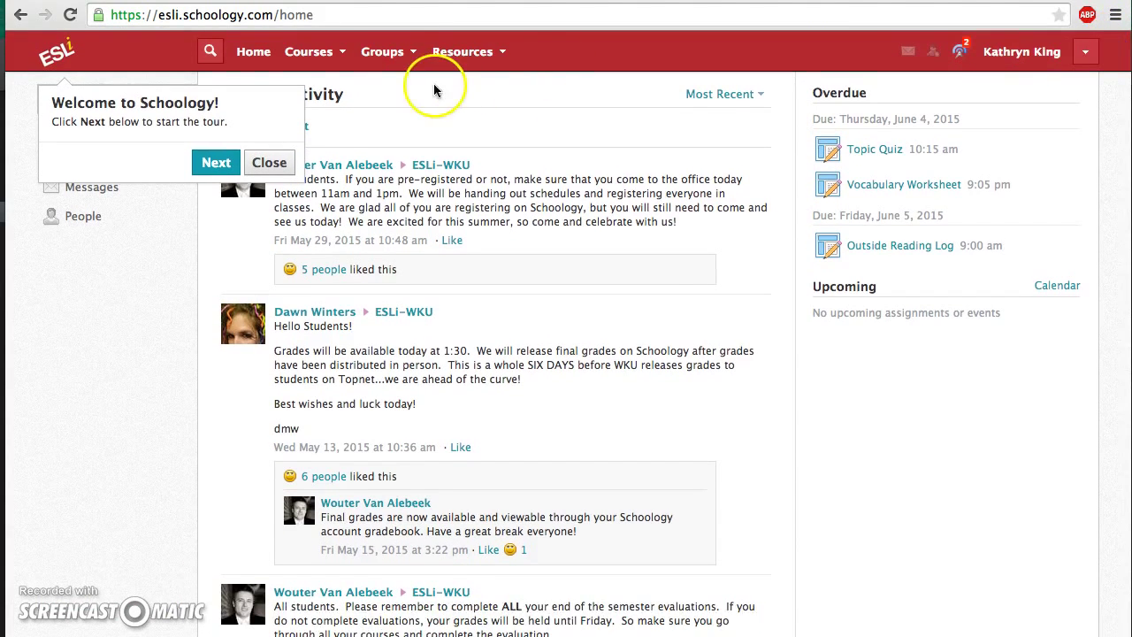
{"action": "left_click", "coordinate": [225, 167]}
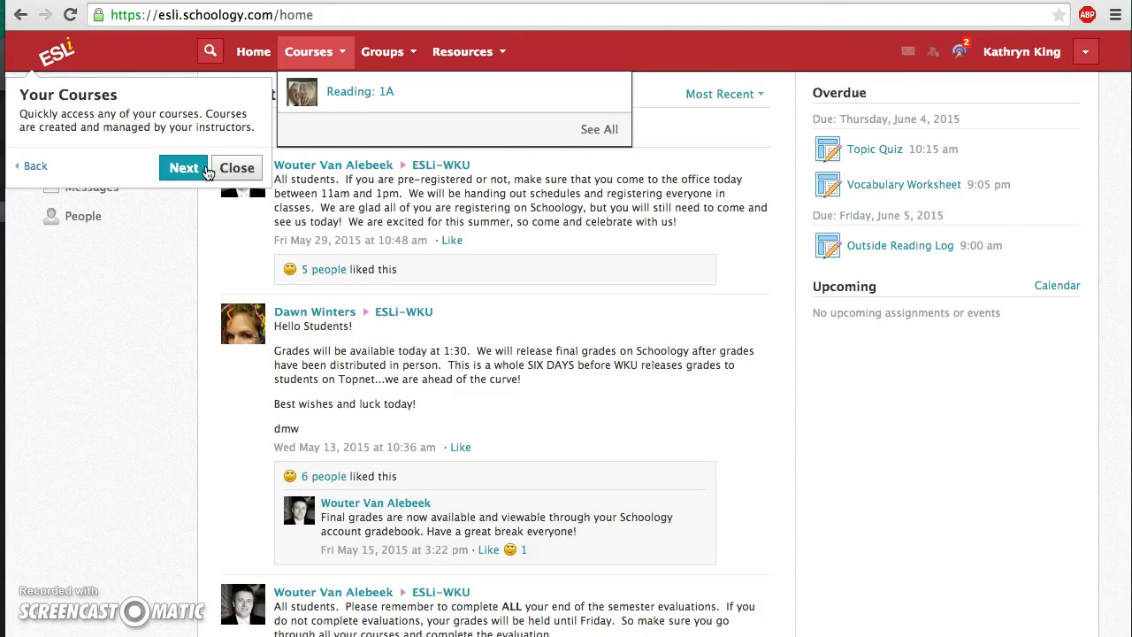
{"action": "left_click", "coordinate": [185, 170]}
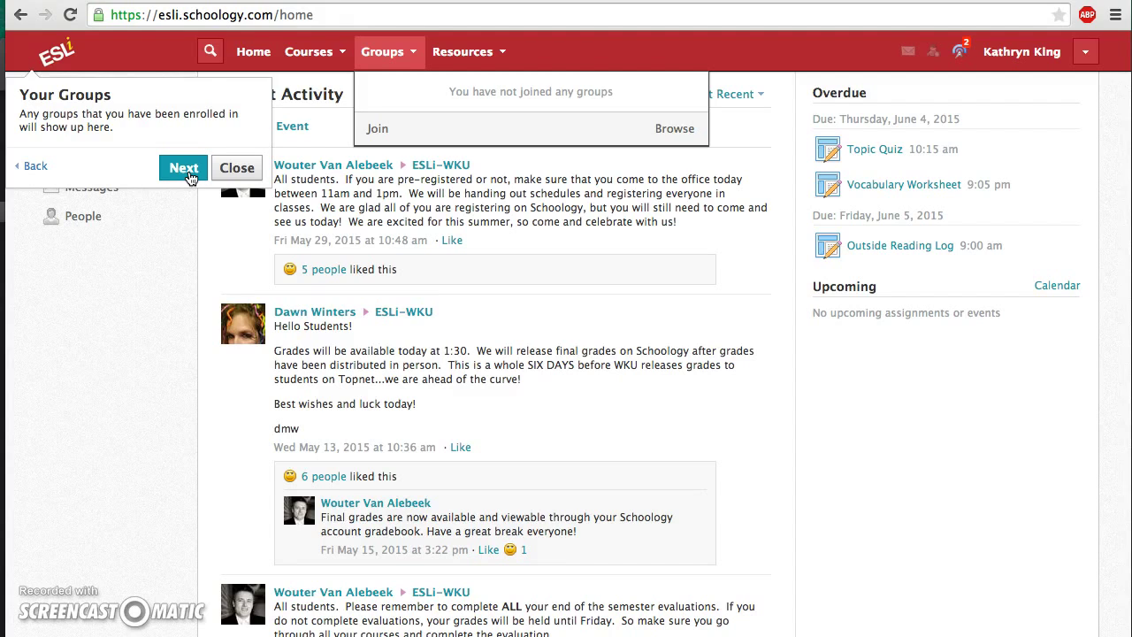
{"action": "left_click", "coordinate": [185, 170]}
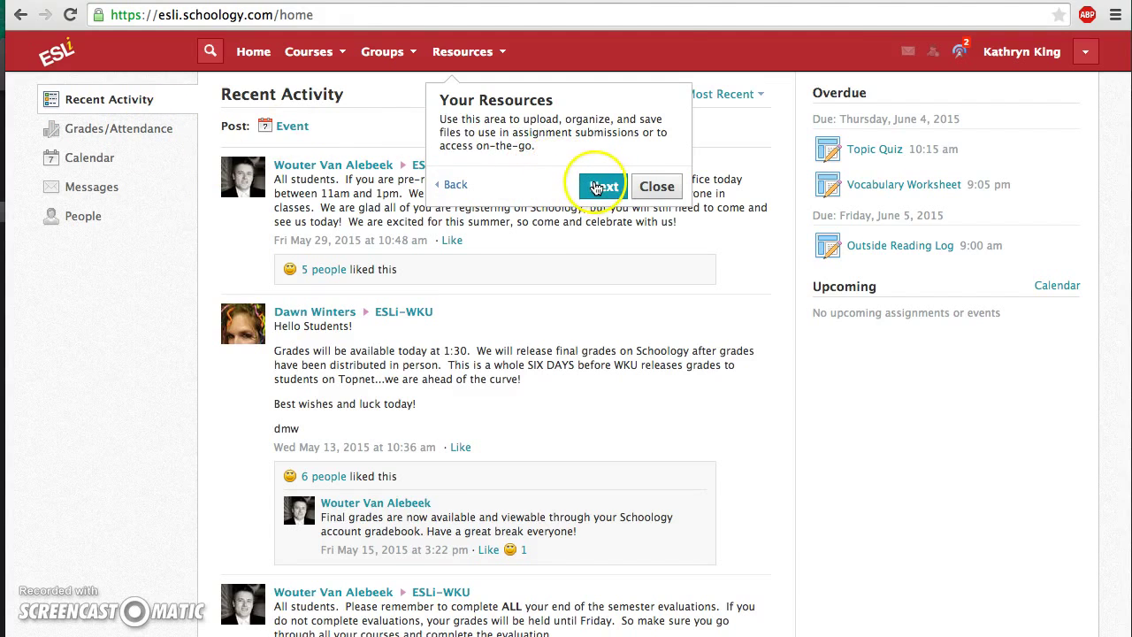
{"action": "left_click", "coordinate": [599, 185]}
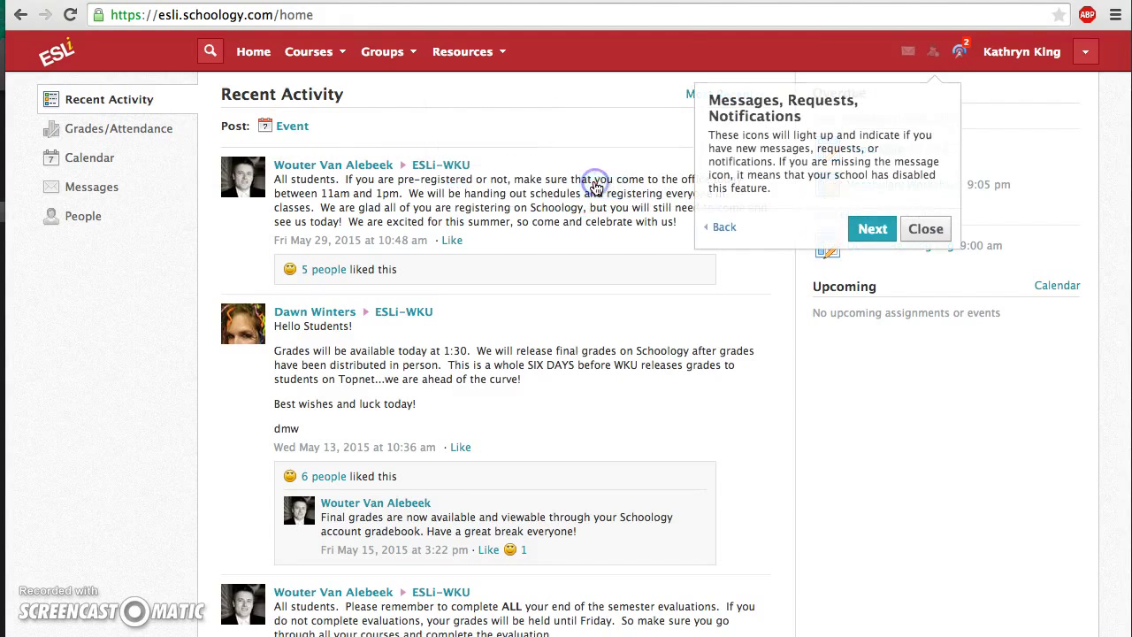
{"action": "left_click", "coordinate": [872, 231]}
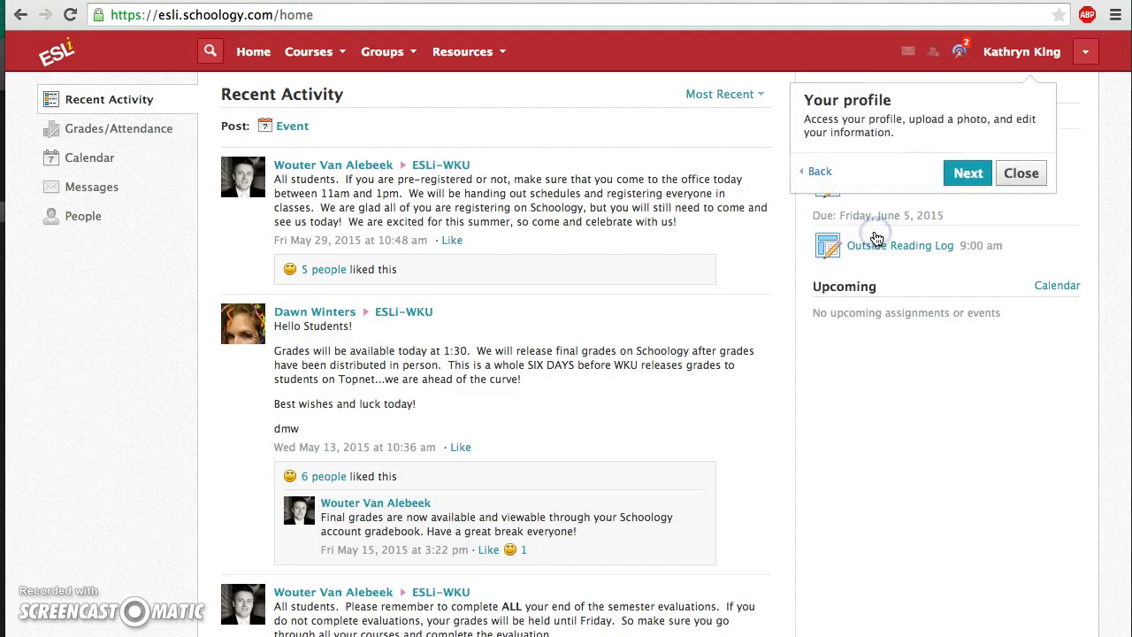
{"action": "left_click", "coordinate": [973, 176]}
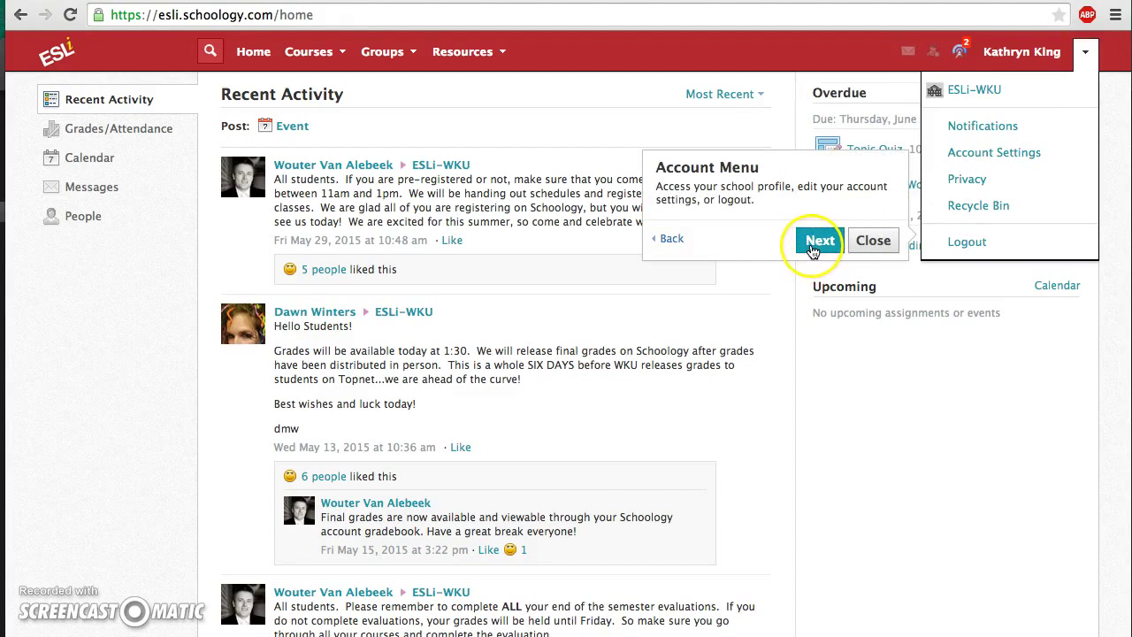